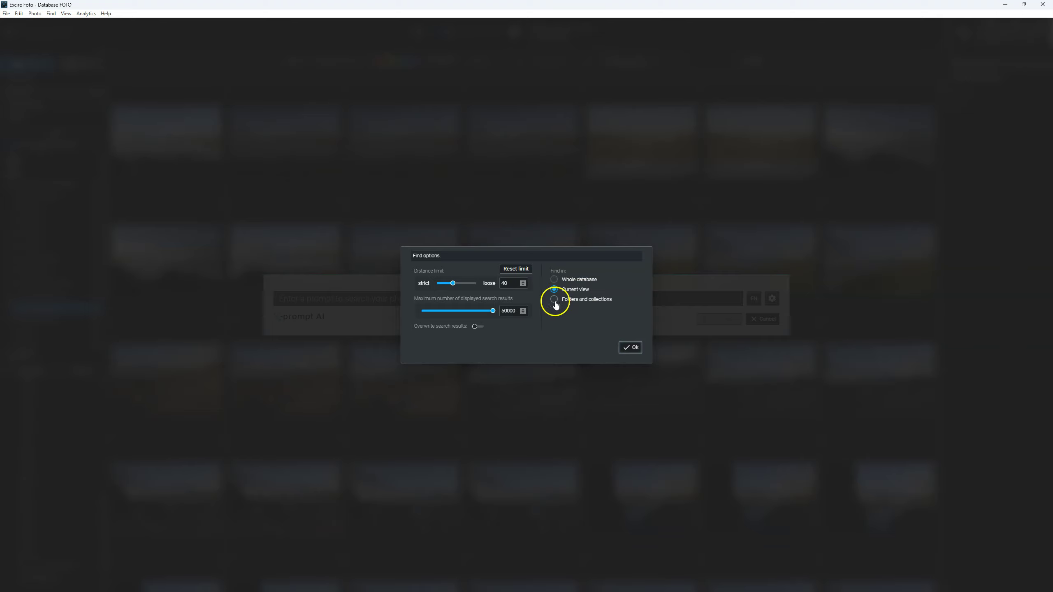
- Open the folder and collection picker for limiting the prompt search, close it without a selection, and confirm the find options
left_click(556, 300)
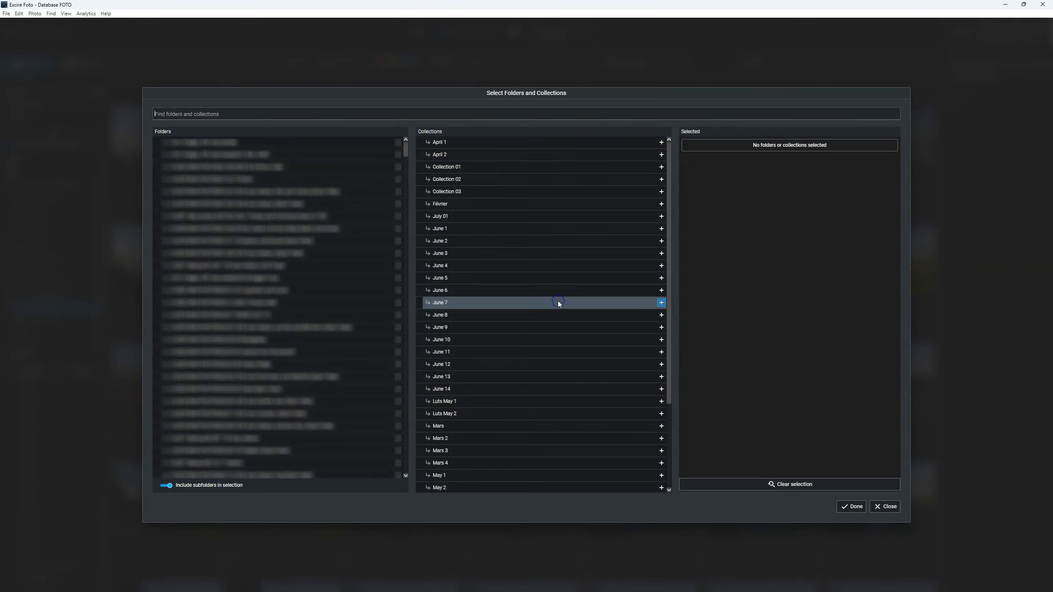
left_click(886, 505)
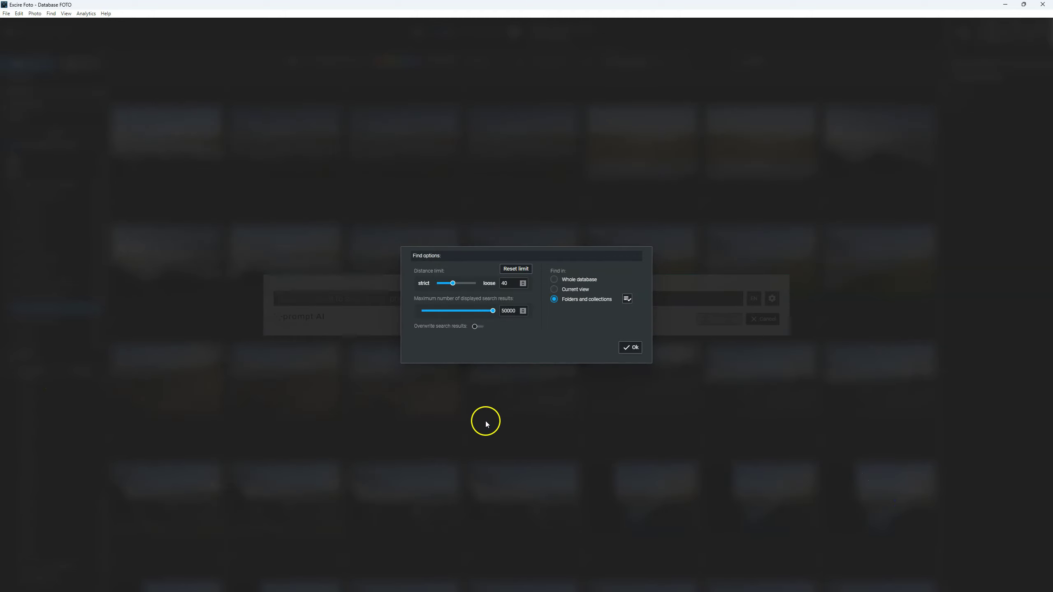
left_click(631, 348)
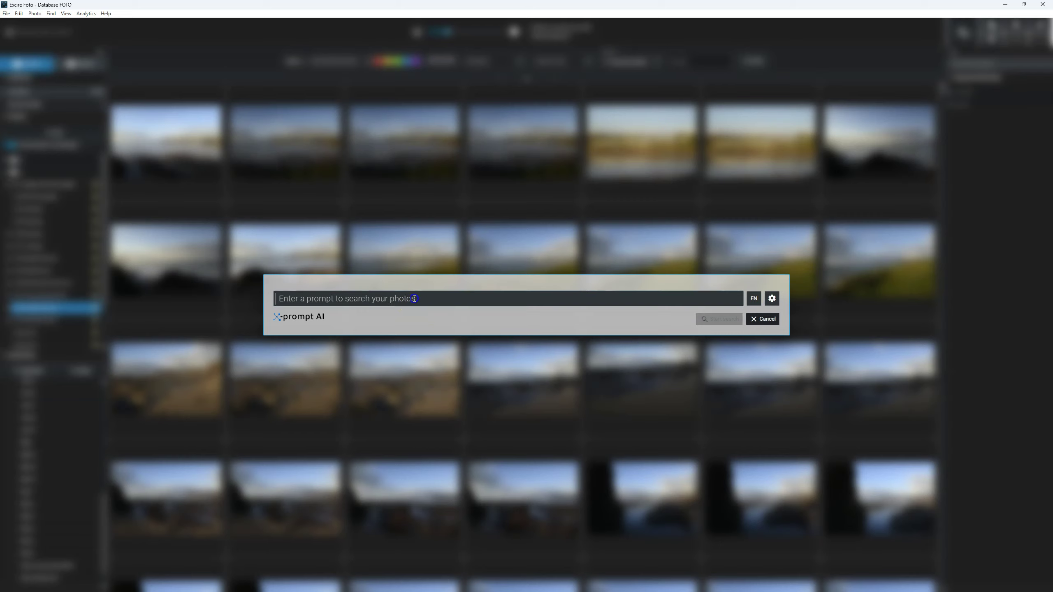
- Search the photos with the text prompt "boat" and browse the results
type("boat")
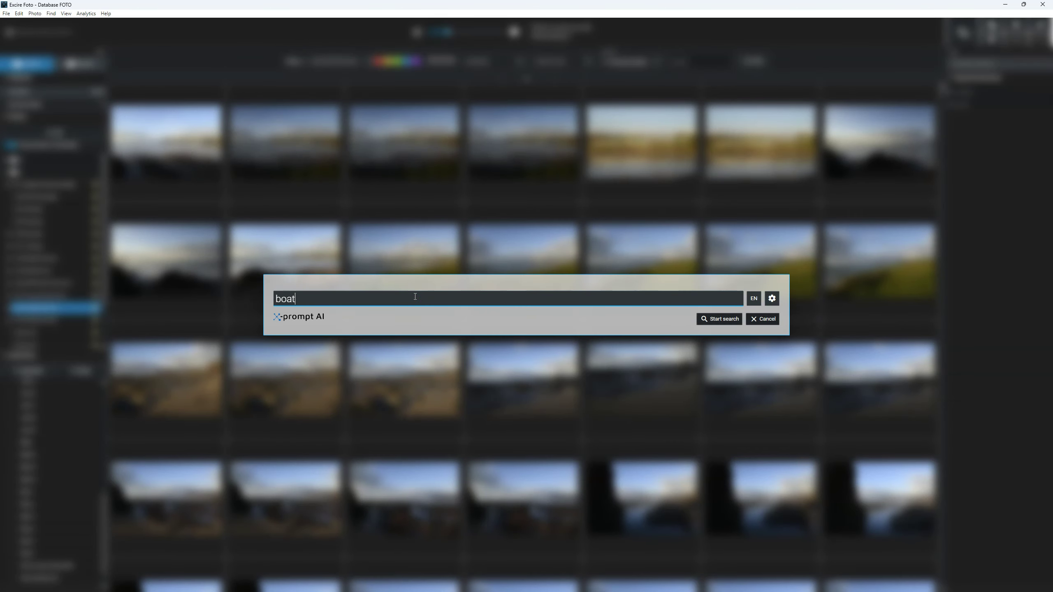
key("Return")
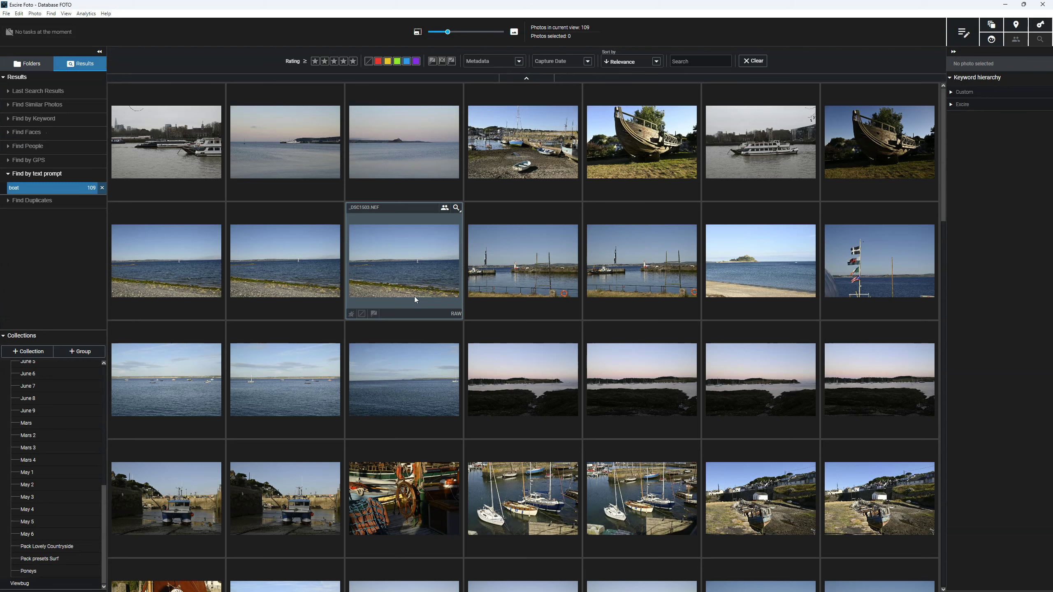
scroll(663, 283, "down", 1)
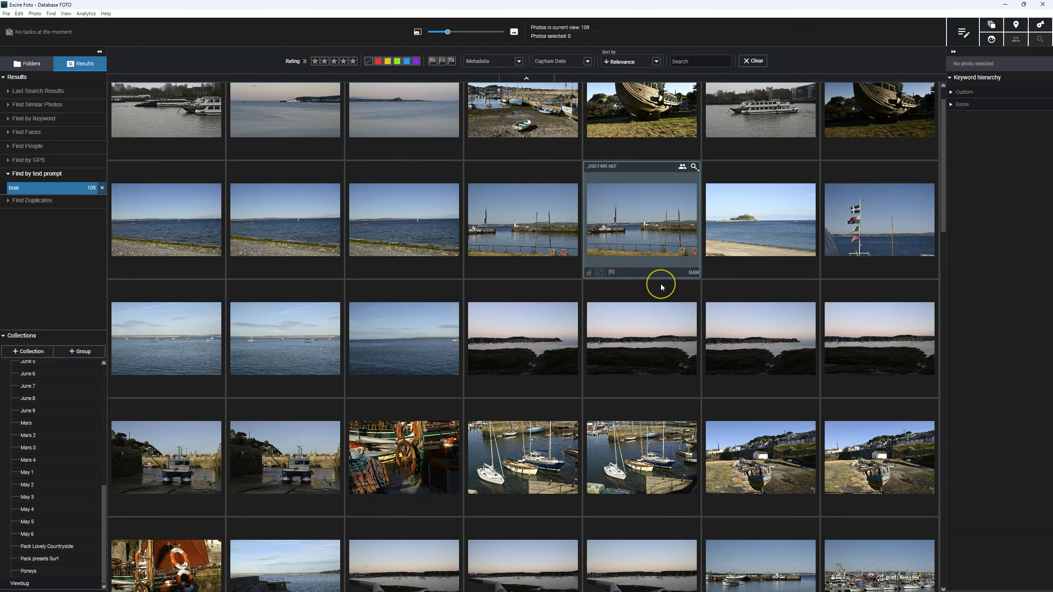
scroll(661, 284, "down", 2)
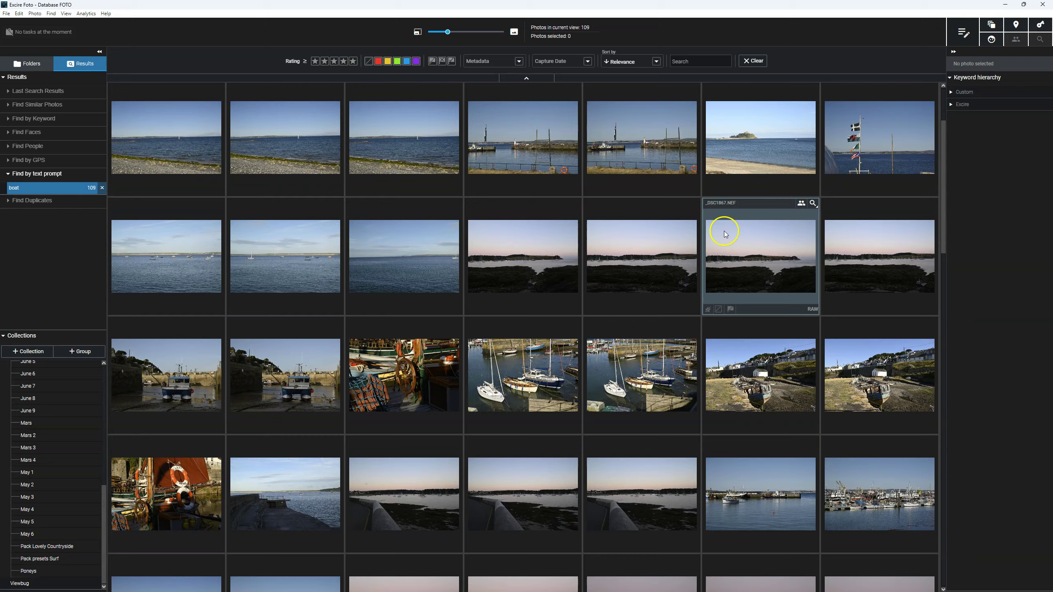
scroll(725, 233, "up", 3)
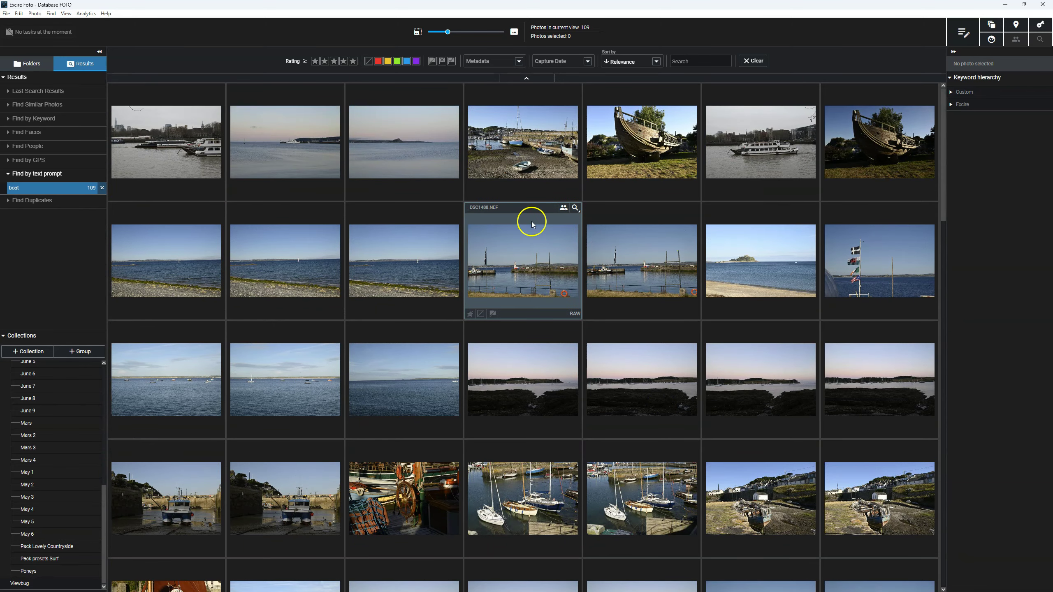
- Set the prompt search's distance limit to the strictest value, 1
left_click(963, 31)
left_click(772, 298)
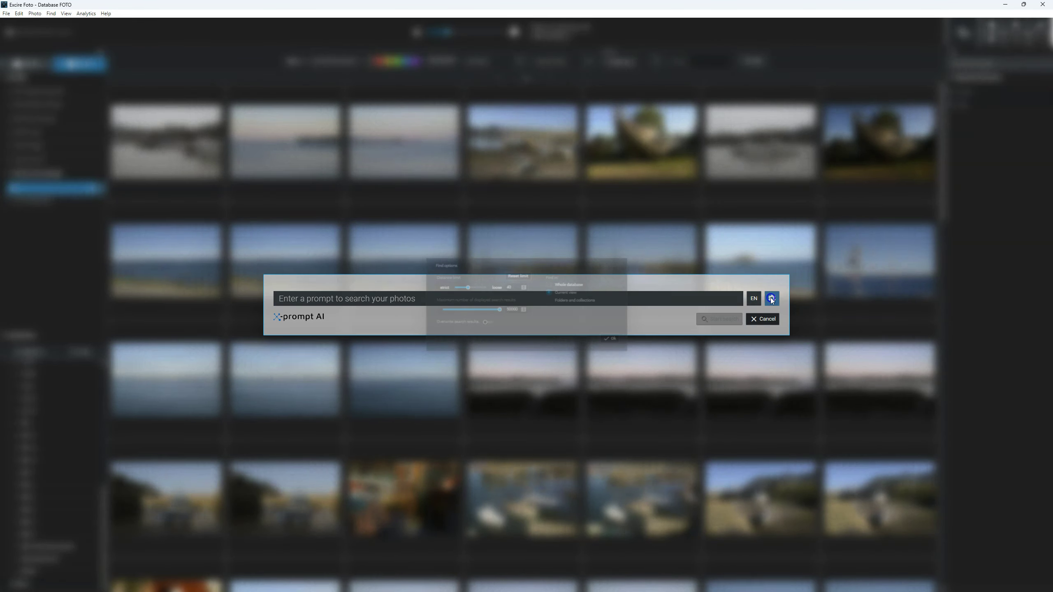
left_click_drag(452, 284, 335, 286)
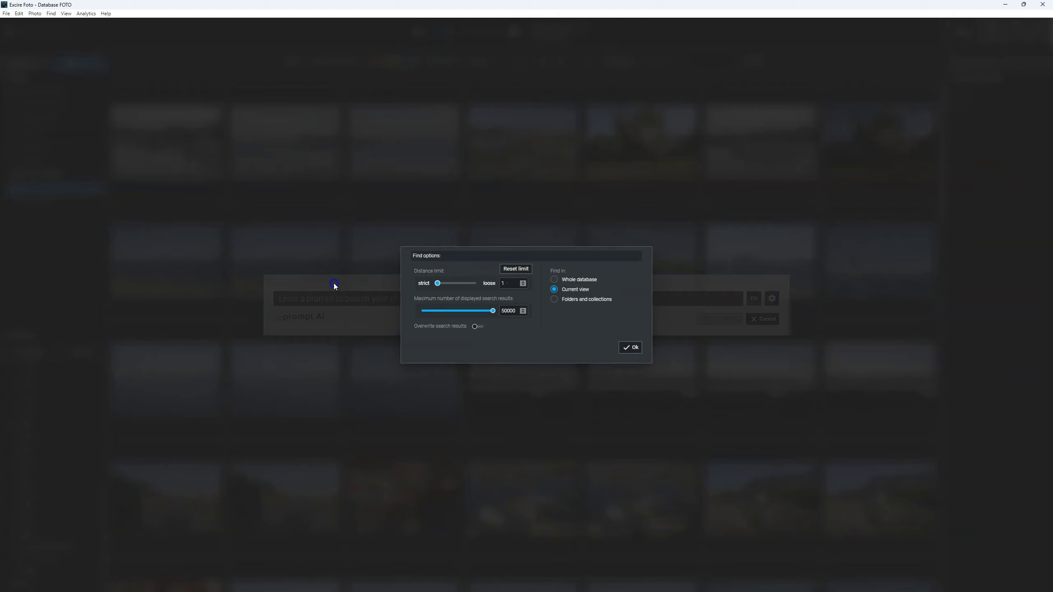
left_click(630, 348)
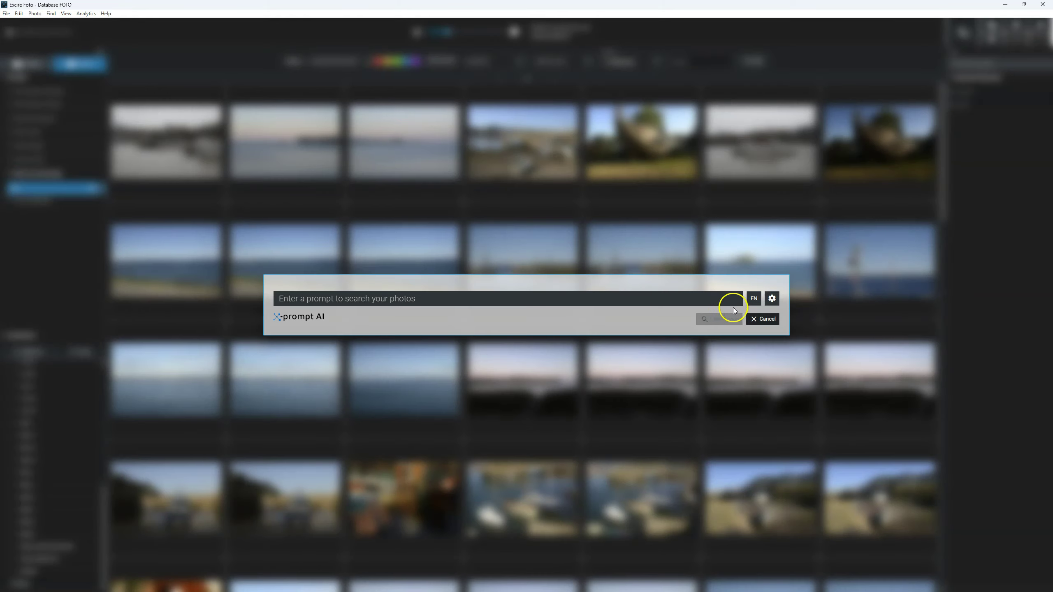
- Run another prompt search for "boat" with the strict distance limit
left_click(595, 305)
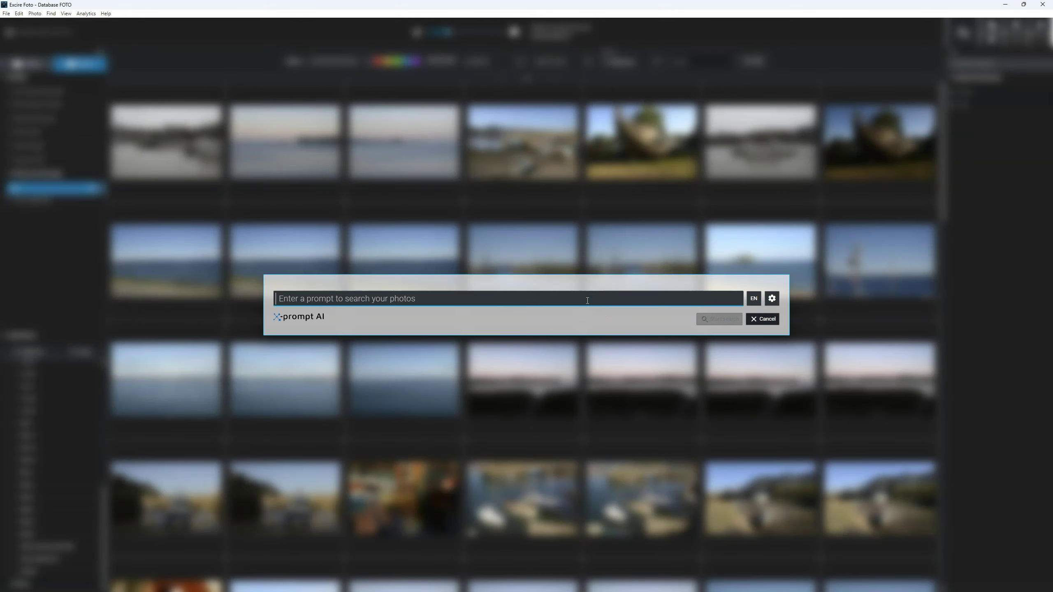
type("boat")
key("Return")
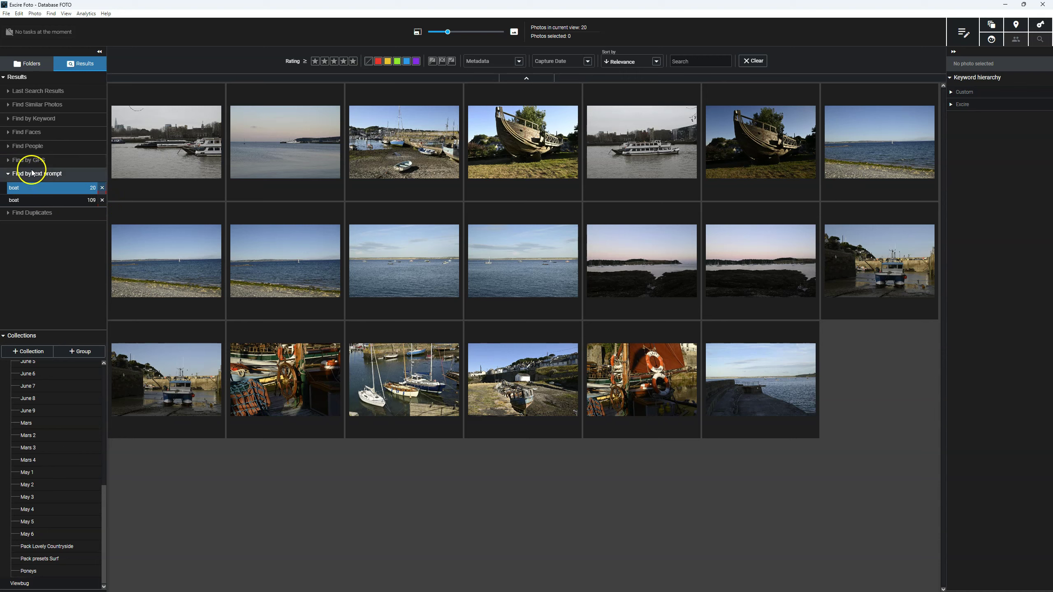
- Remove all saved "Find by text prompt" search results
left_click(65, 188)
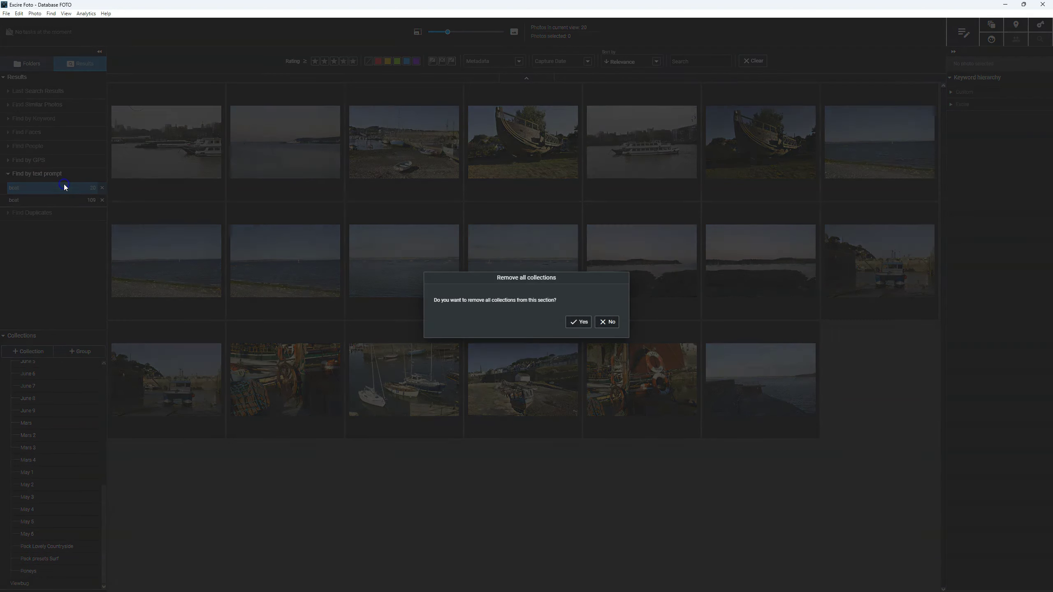
left_click(580, 323)
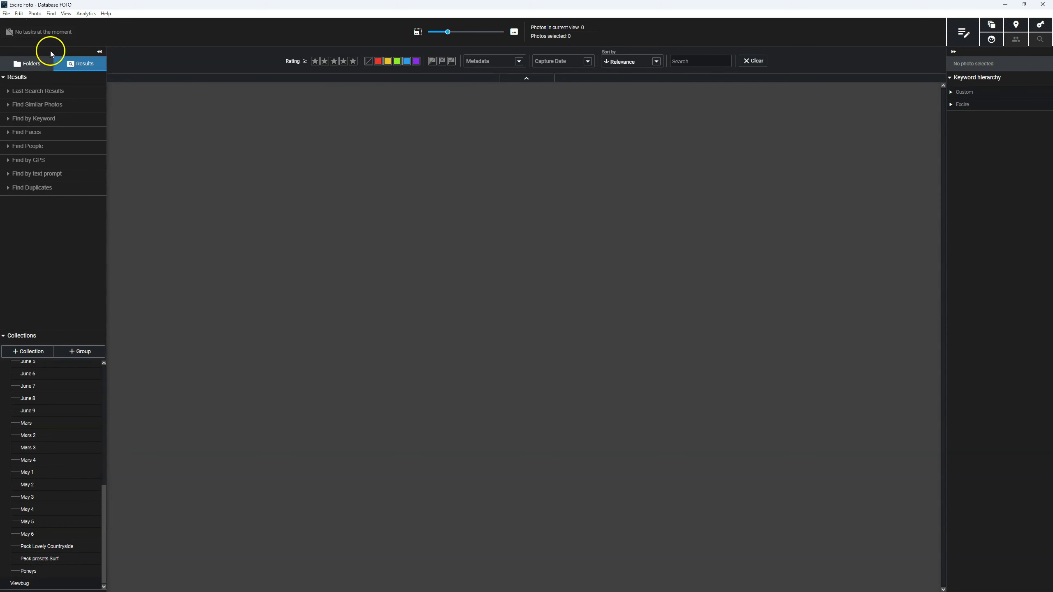
- Show the photos of the 2022 RAW PHOTOS folder and select the first photo
left_click(37, 64)
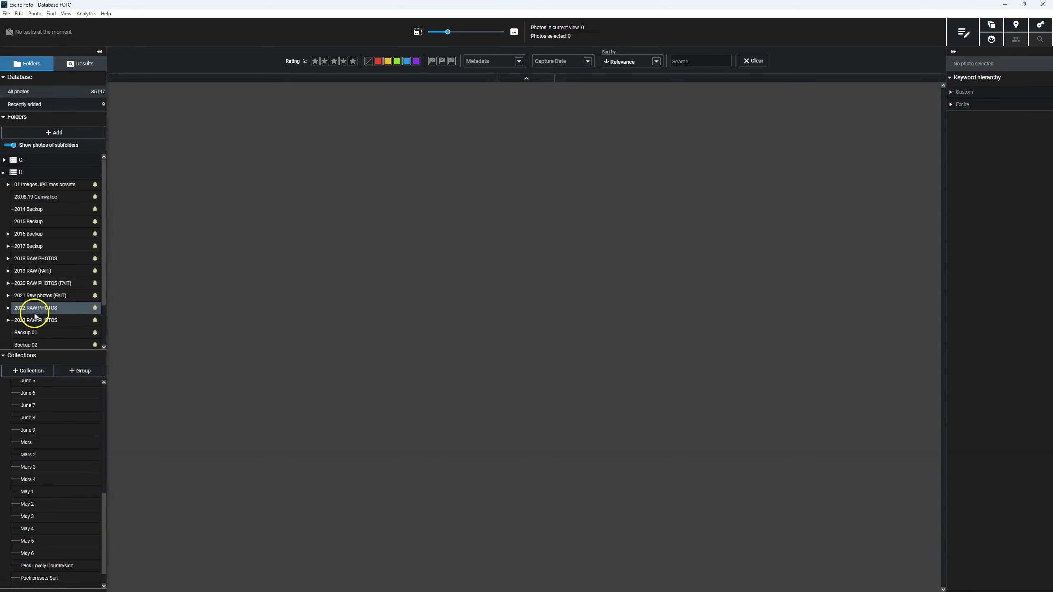
left_click(35, 308)
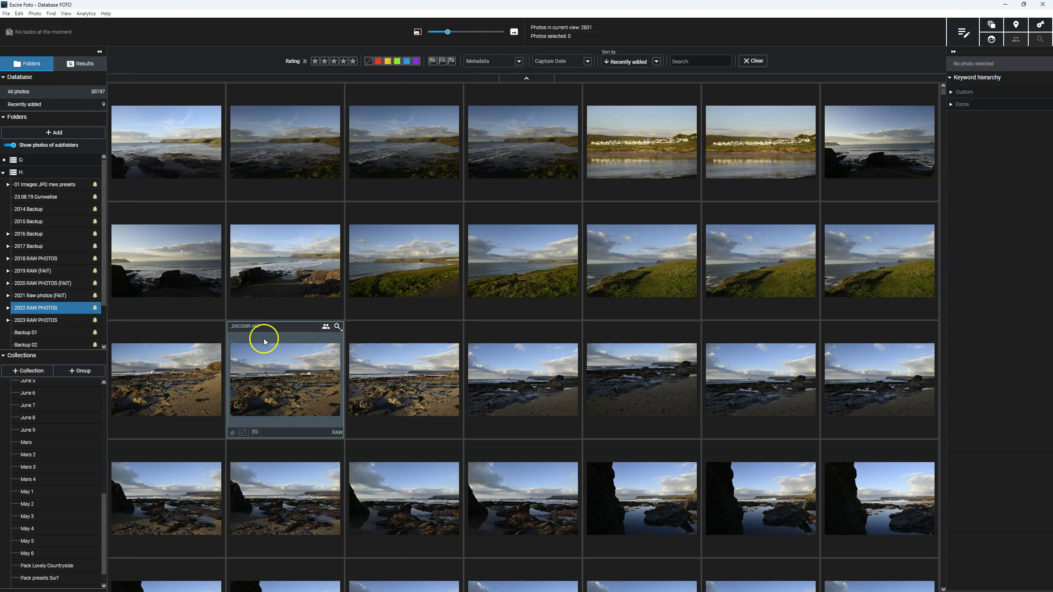
left_click(200, 178)
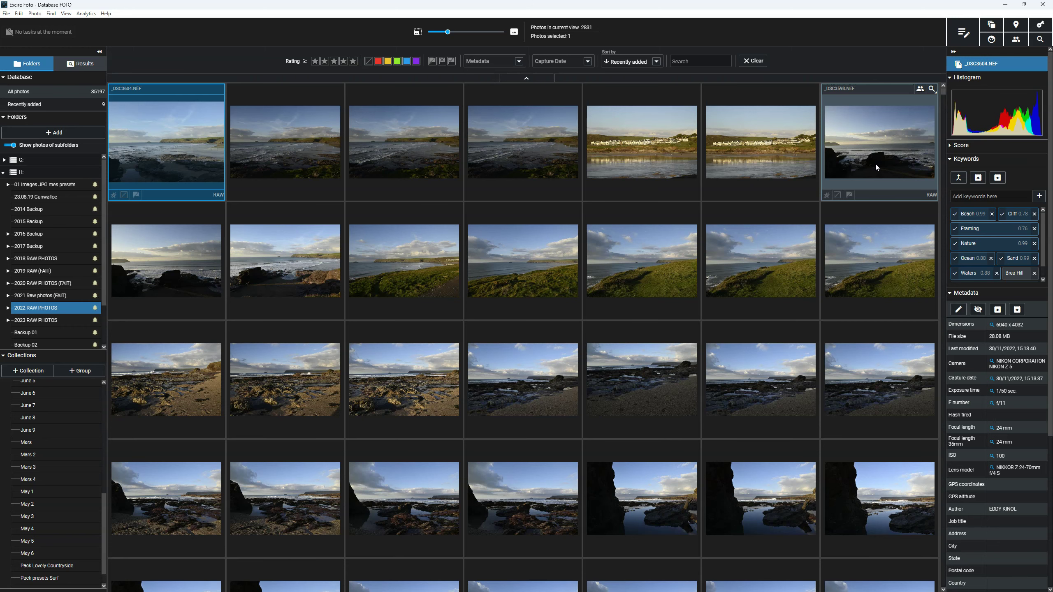
- Show the 01 Images JPG mes presets folder and sort its photos by Aesthetics
left_click(54, 185)
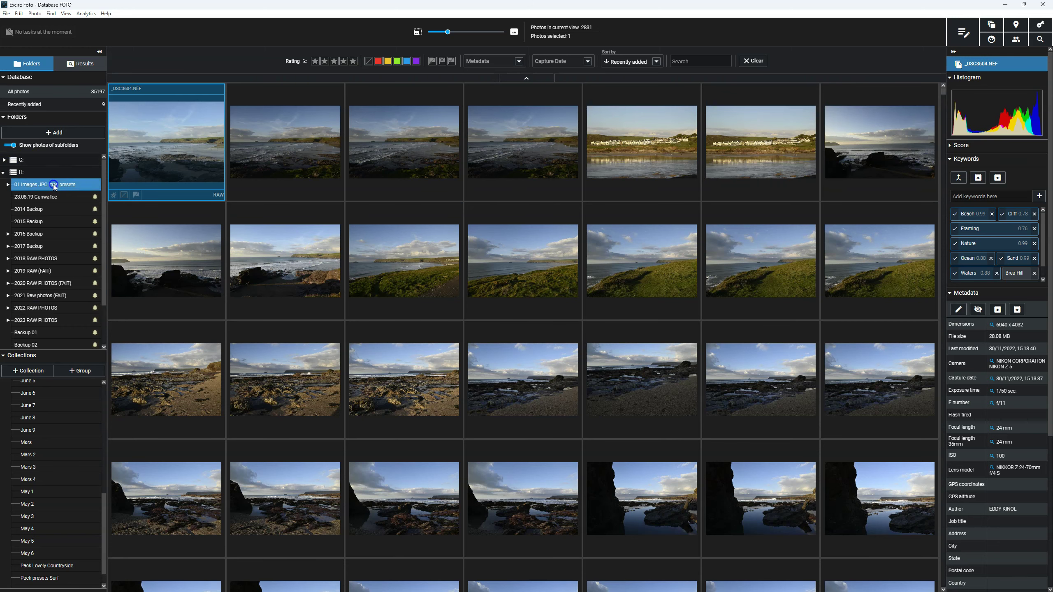
left_click(621, 63)
left_click(609, 129)
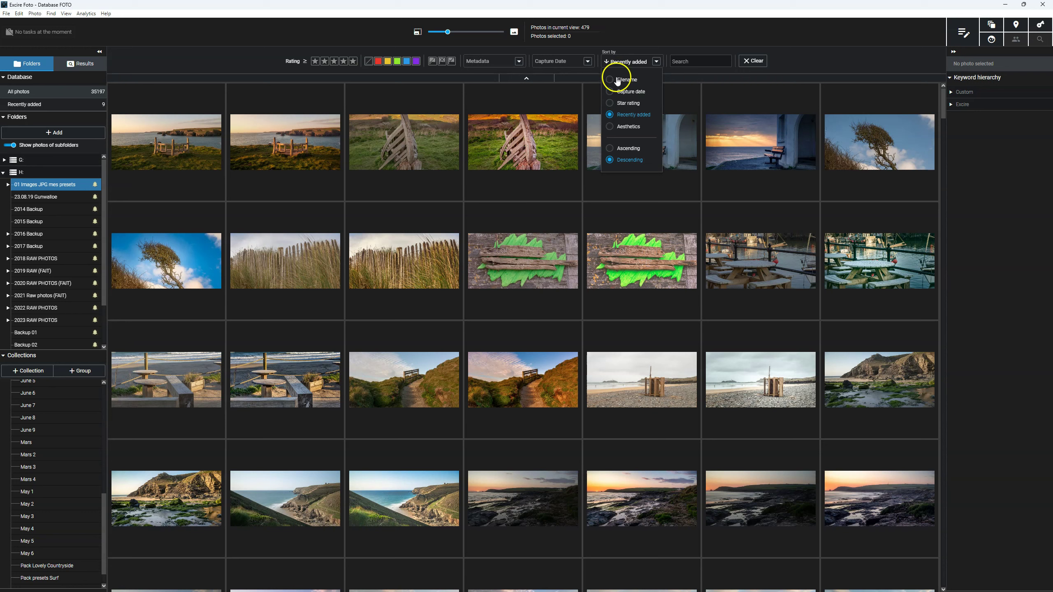
left_click(610, 128)
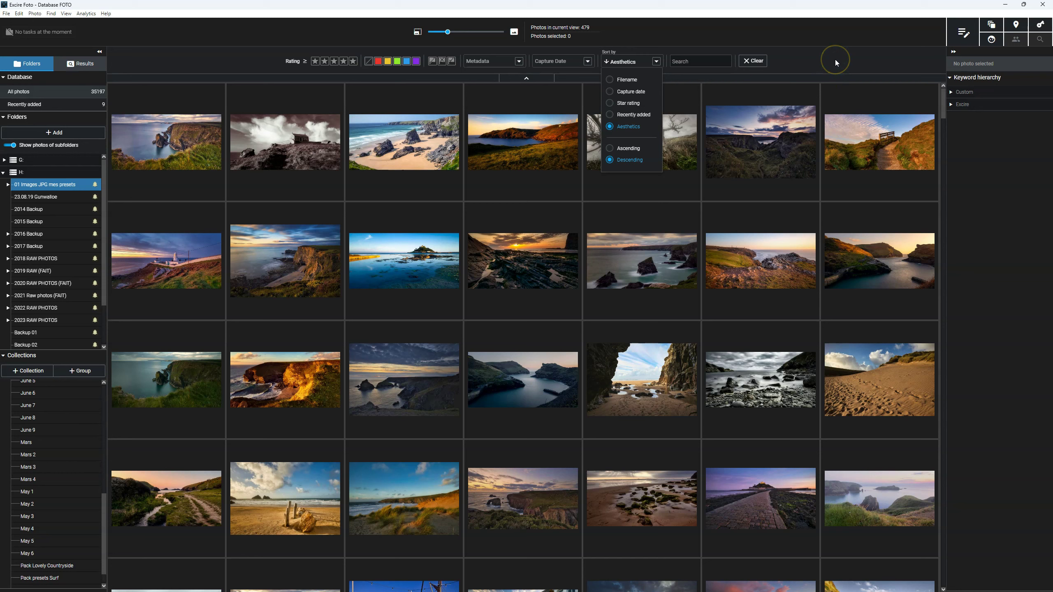
- Select the first photo in the sorted folder, examine its aesthetics score, and collapse the score section
left_click(172, 133)
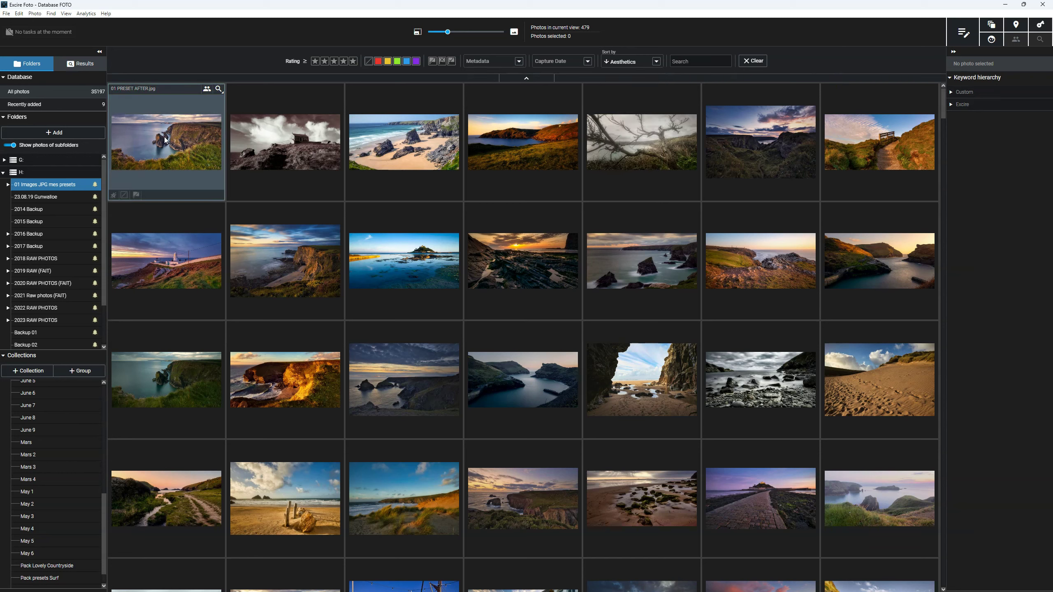
left_click(159, 155)
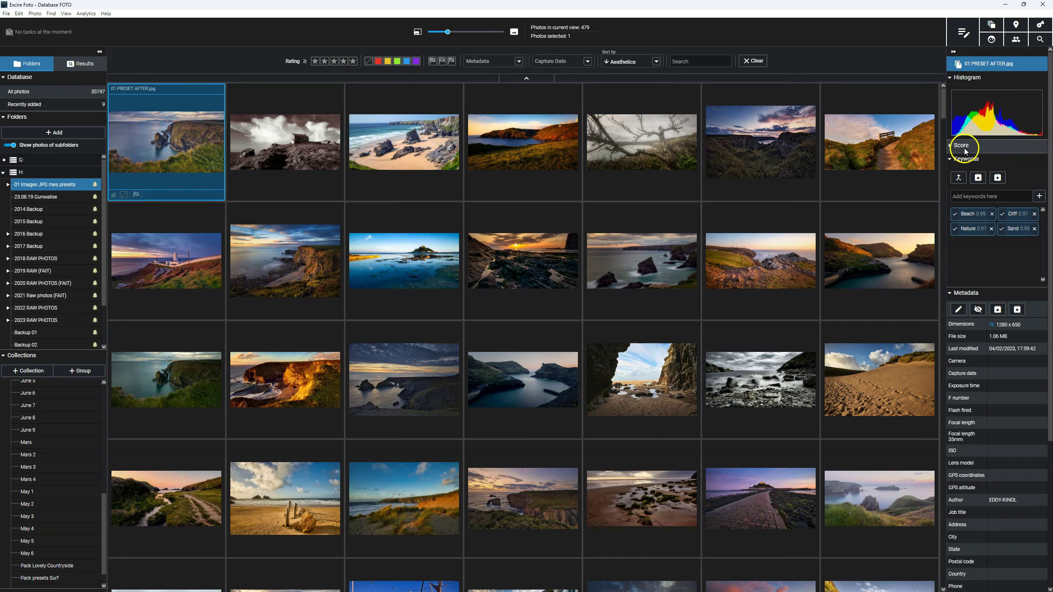
left_click(951, 149)
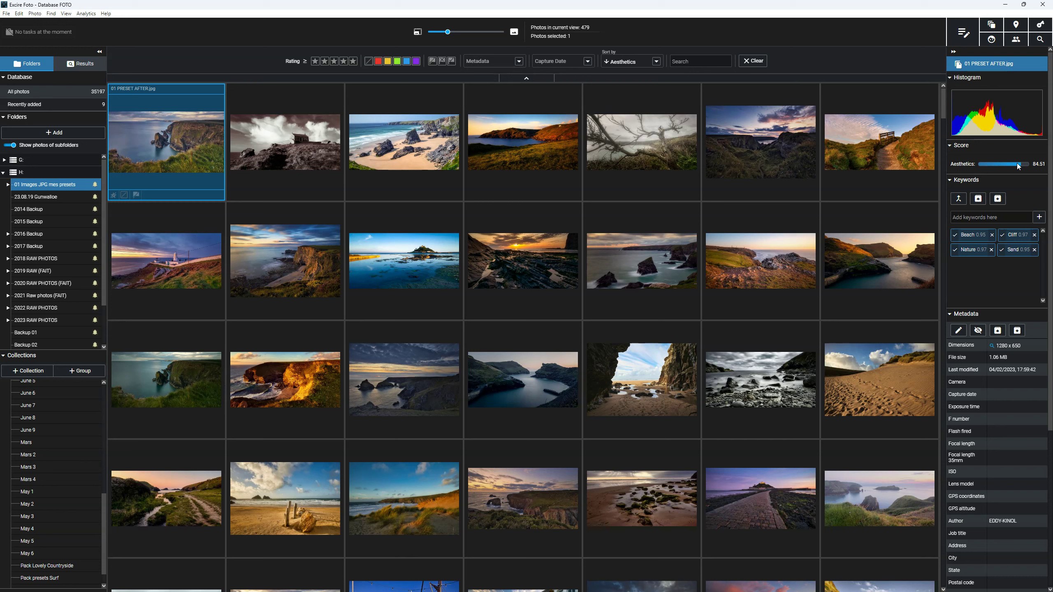
left_click(951, 146)
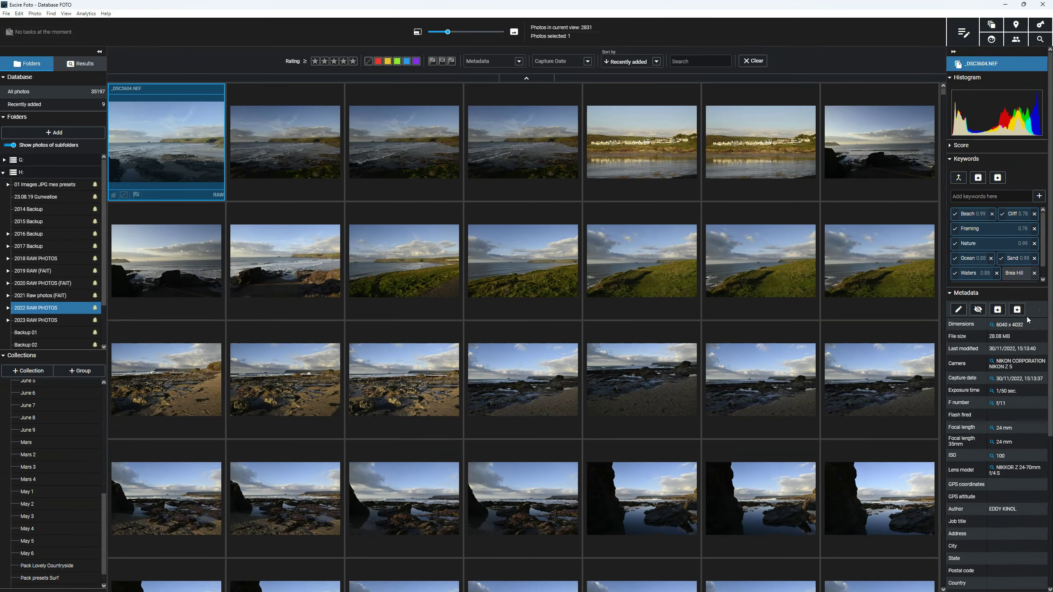
- Open the metadata editor for _DSC3604.NEF and examine its EXIF and IPTC data
left_click(957, 310)
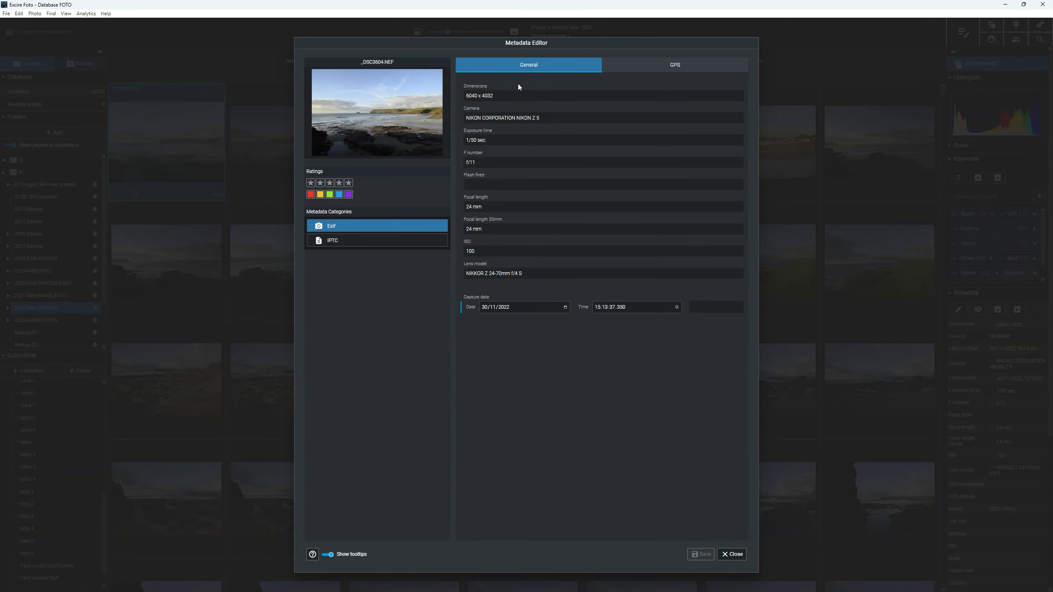
left_click(334, 240)
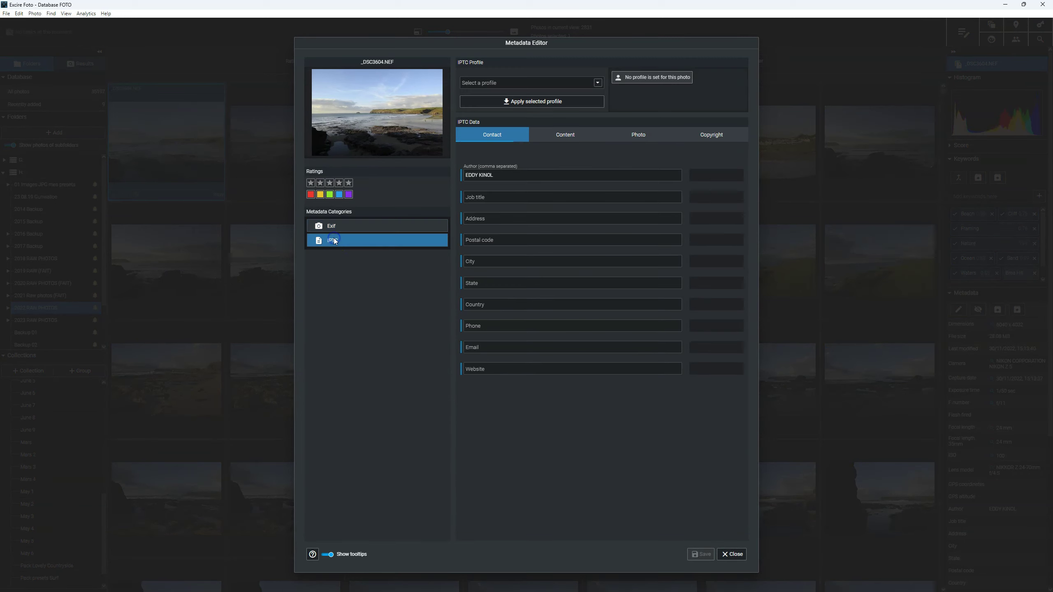
left_click(343, 229)
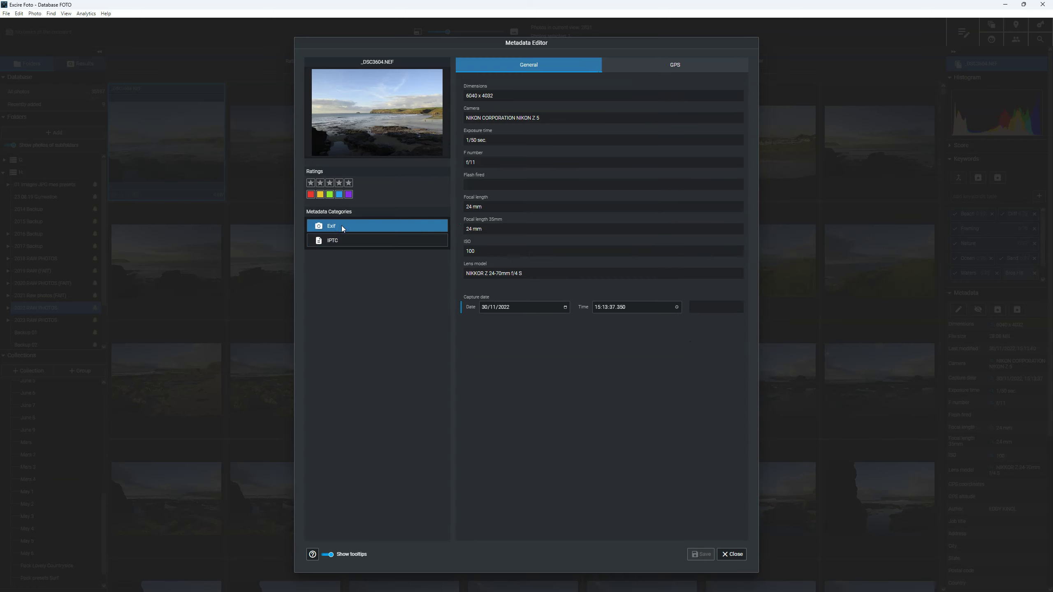
- Fill in the photo's GPS location by choosing the country United Kingdom and the city Penzance
left_click(676, 67)
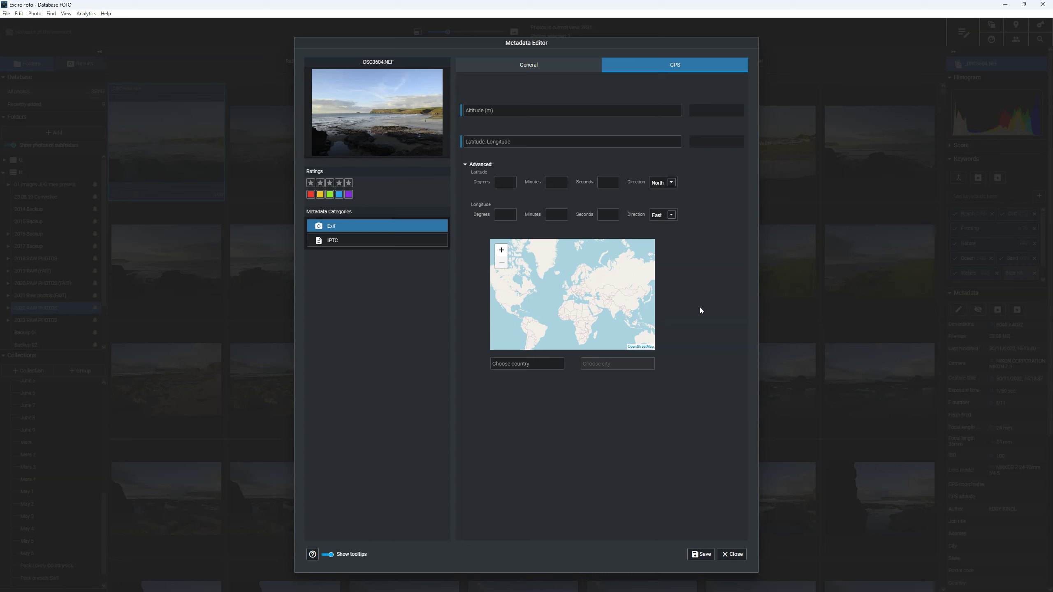
left_click(523, 364)
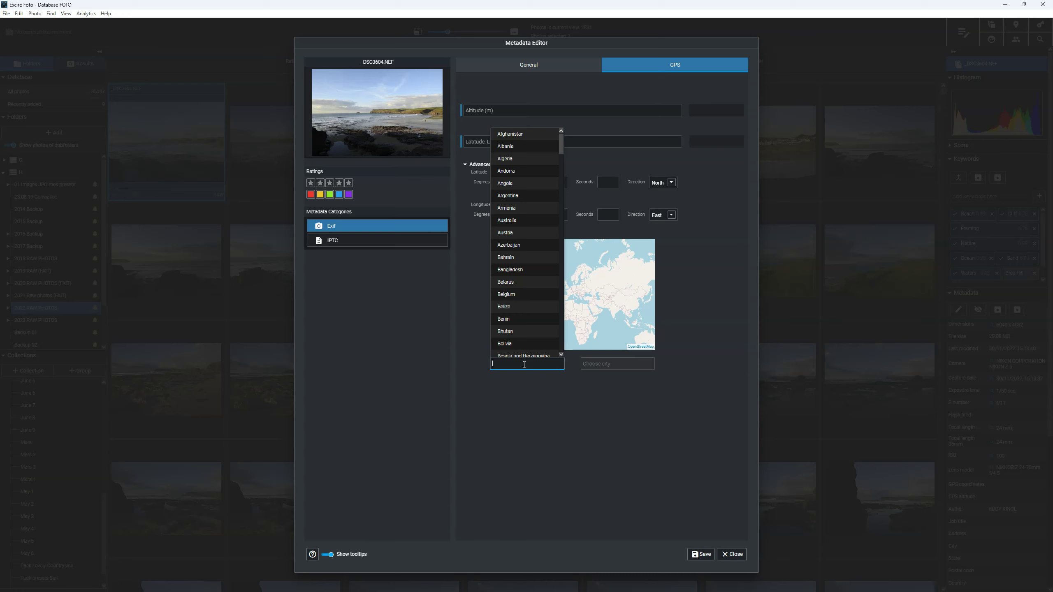
type("unl")
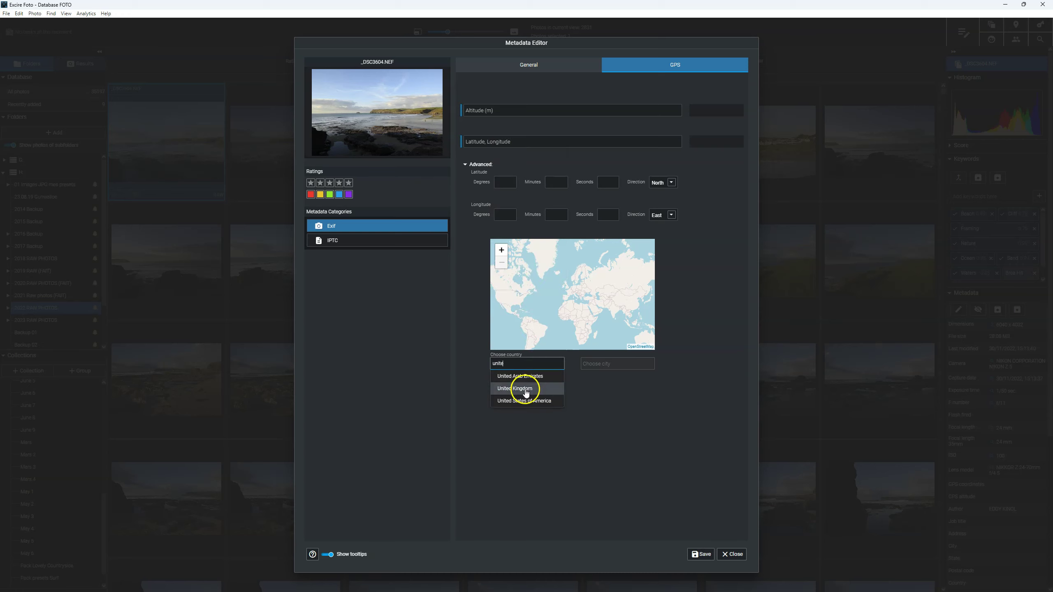
left_click(524, 388)
left_click(591, 363)
type("penzance")
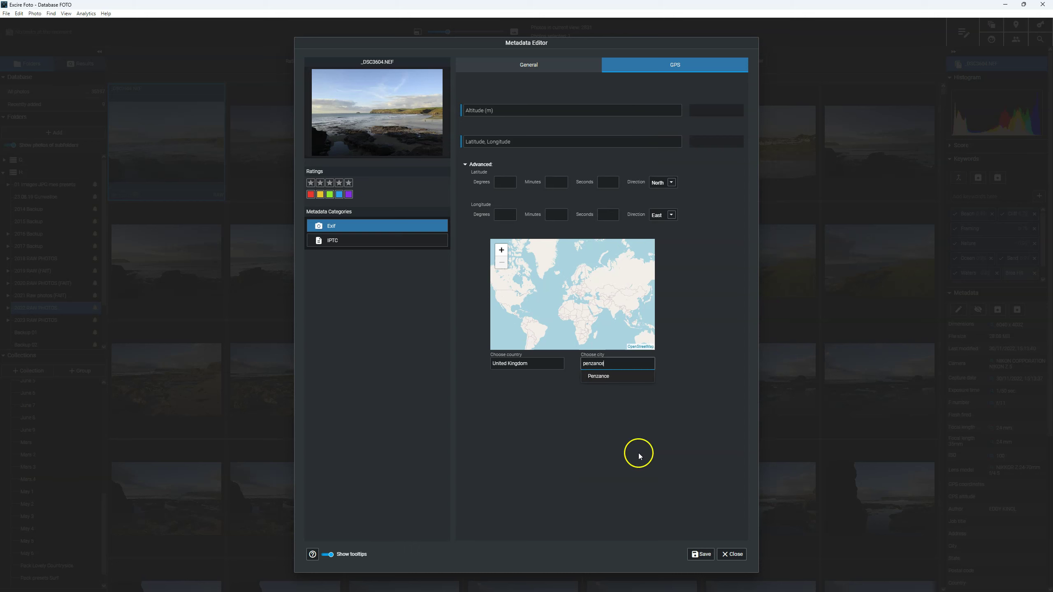
left_click(598, 377)
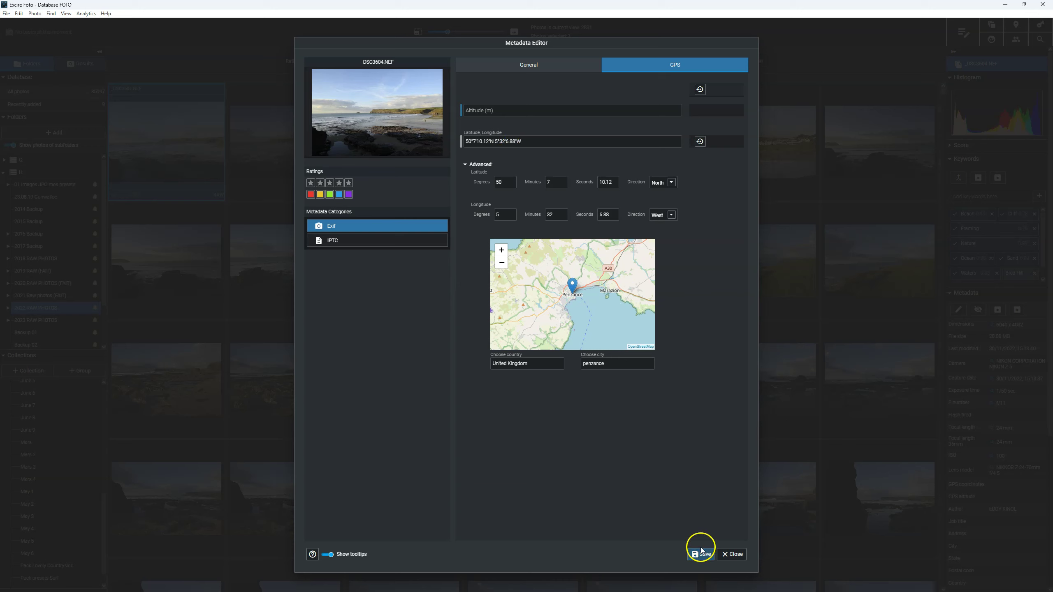
left_click(637, 363)
left_click(512, 366)
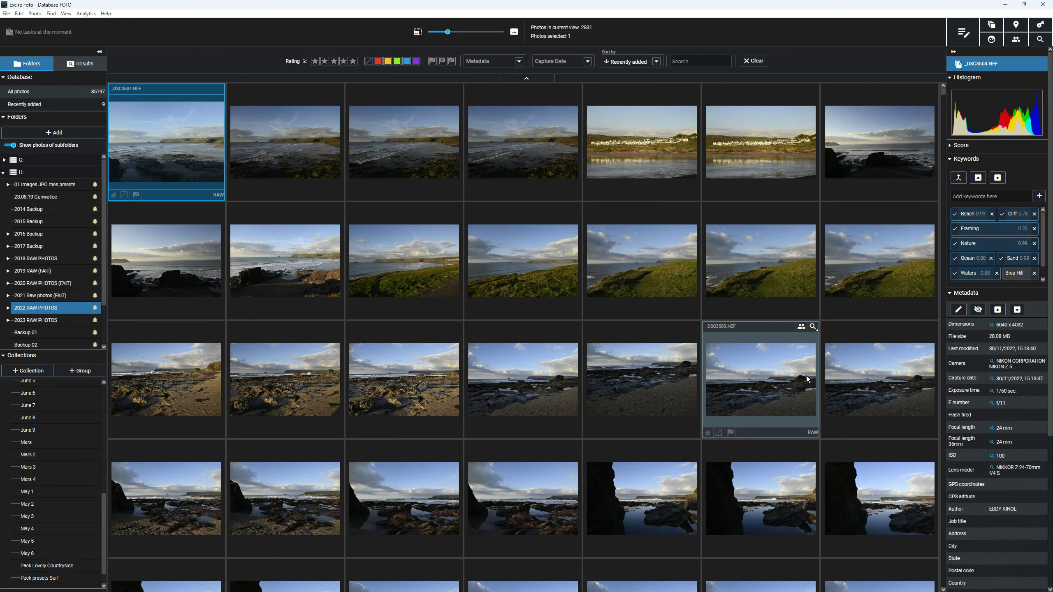
left_click(1011, 24)
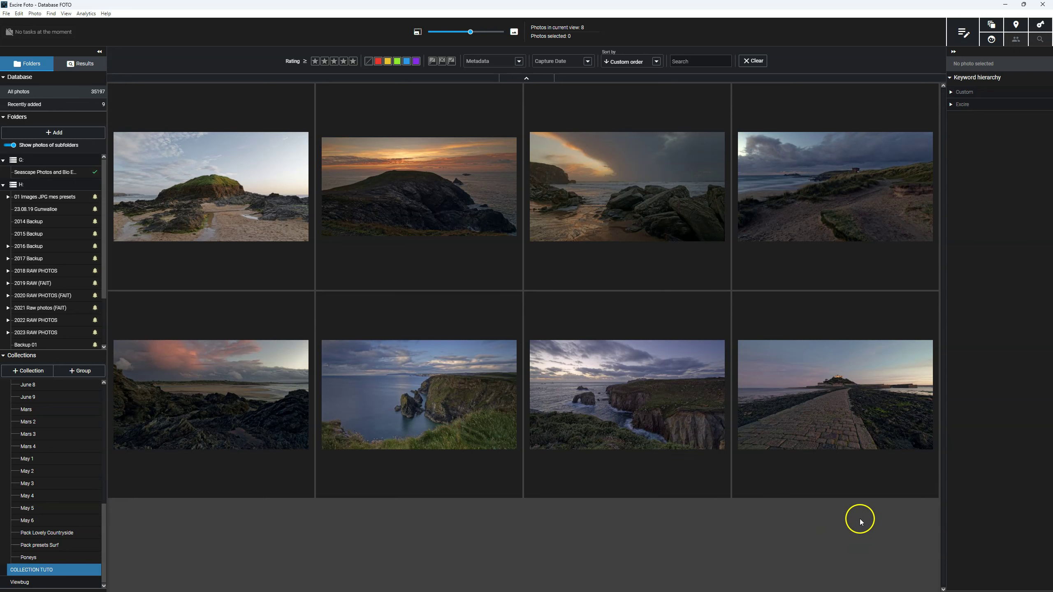
- Reorder COLLECTION TUTO so the stone causeway photo comes first and the grassy beach rock photo second
left_click_drag(854, 410, 319, 207)
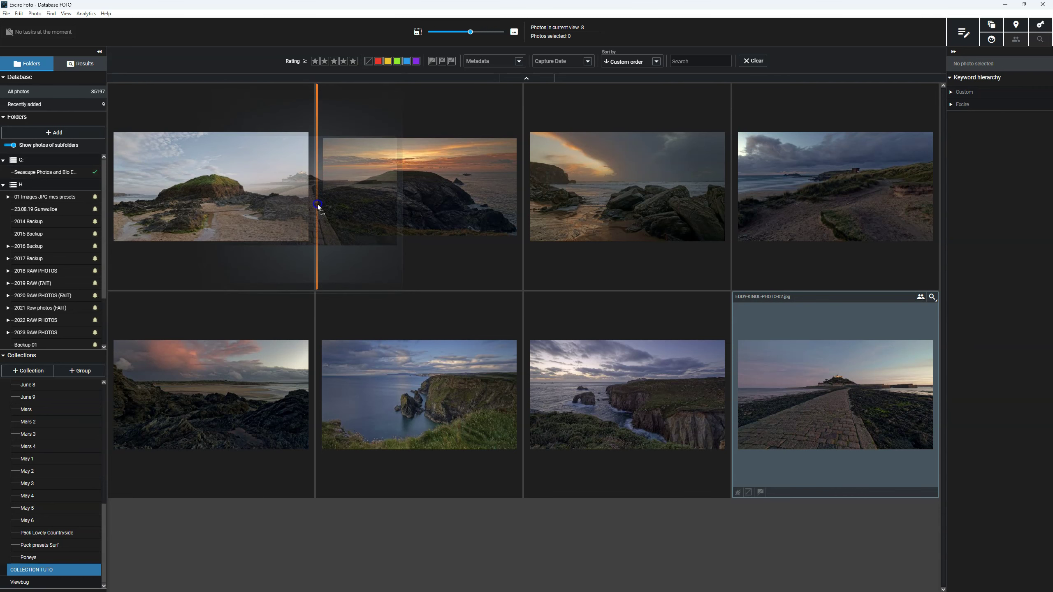
left_click_drag(319, 206, 318, 208)
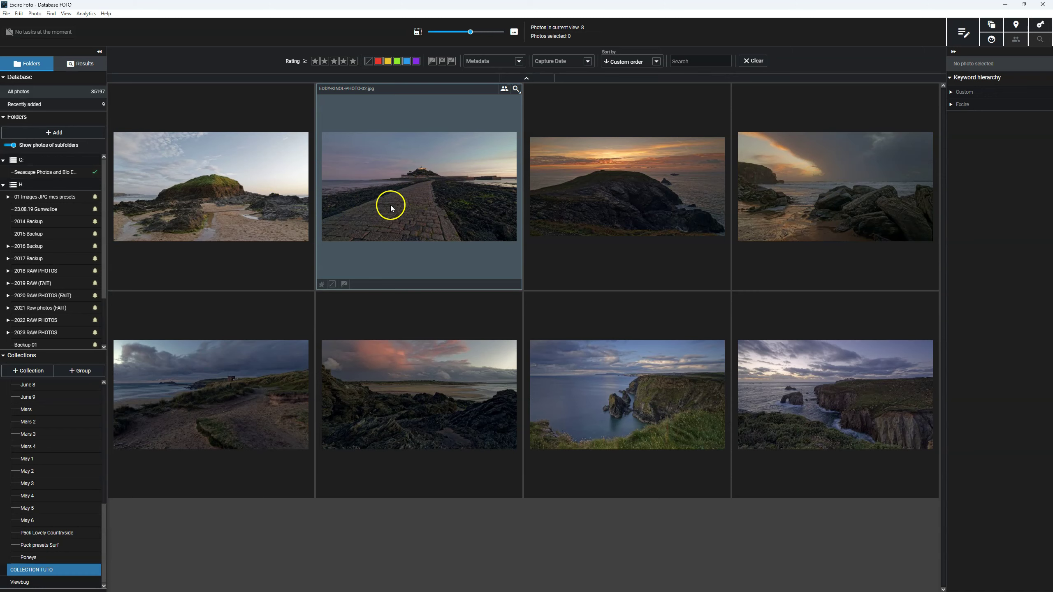
left_click_drag(171, 207, 526, 188)
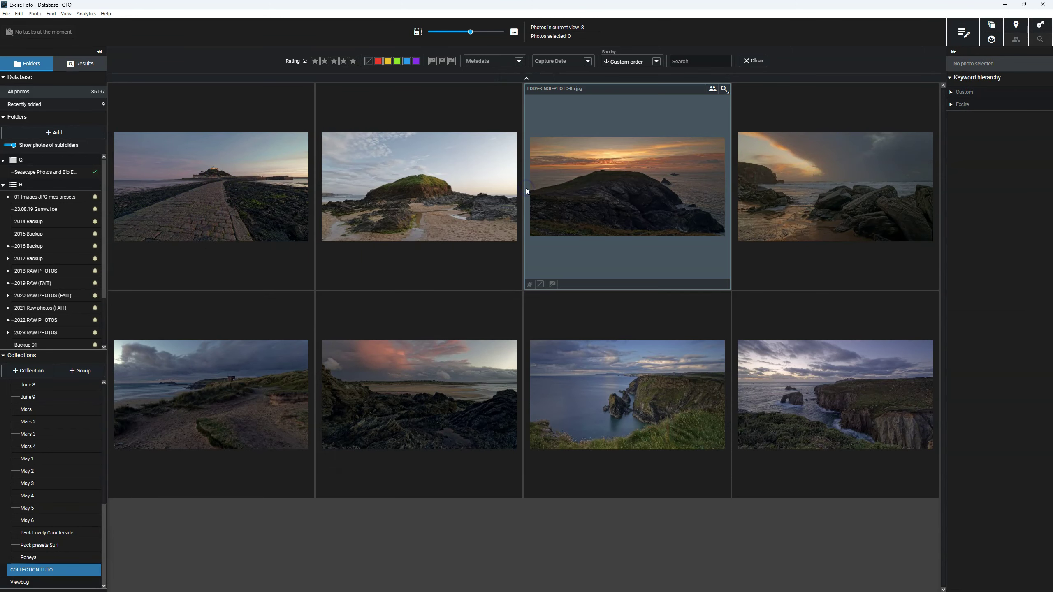
- Move the blue-sea cliff photo to third place, the stormy beach rocks to fourth, and the dune path photo to seventh
left_click_drag(597, 404, 525, 183)
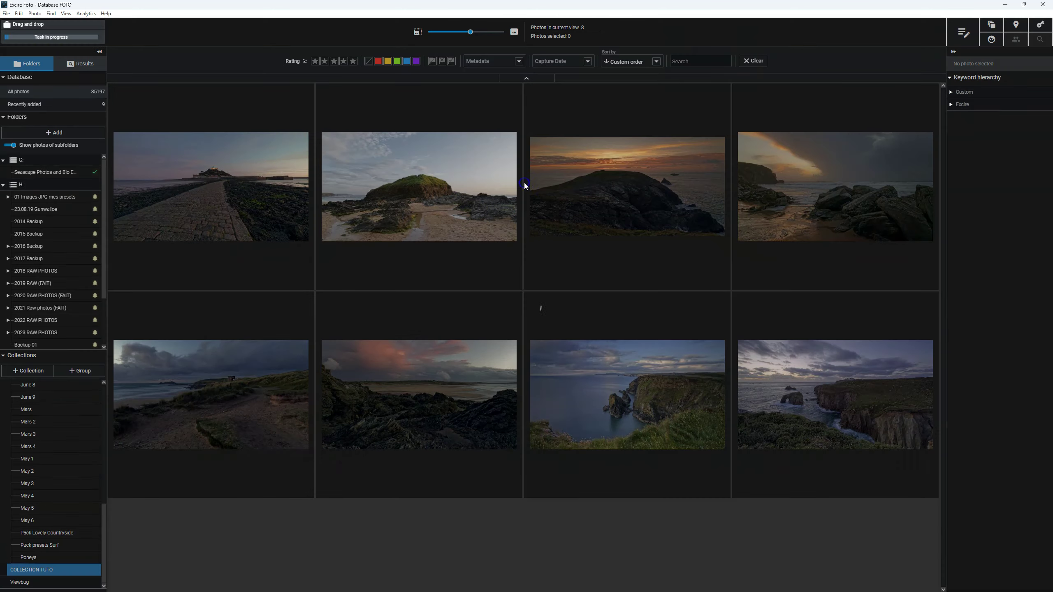
left_click_drag(198, 416, 733, 207)
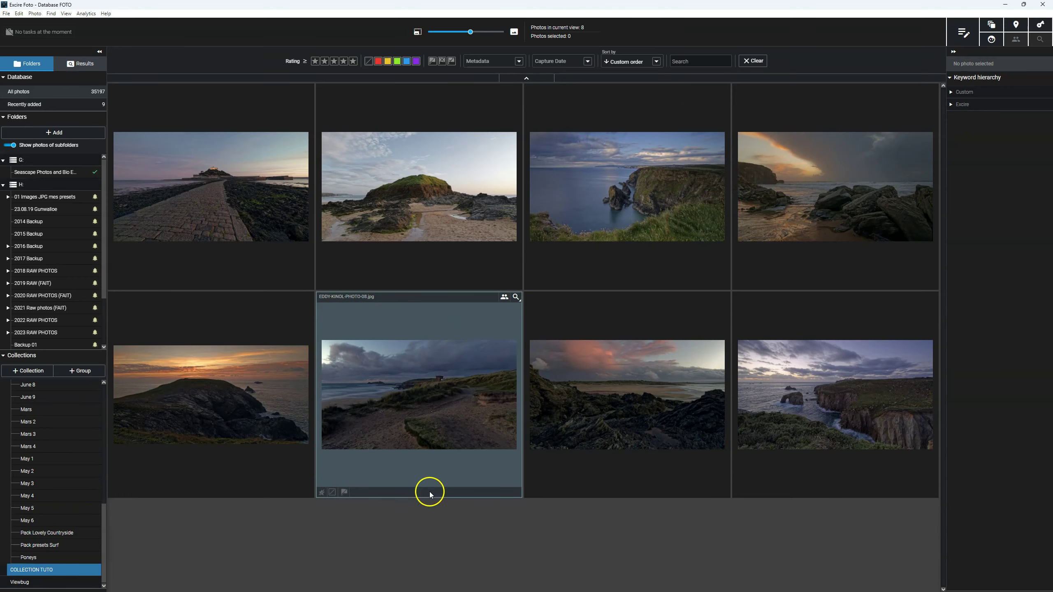
left_click_drag(446, 423, 788, 416)
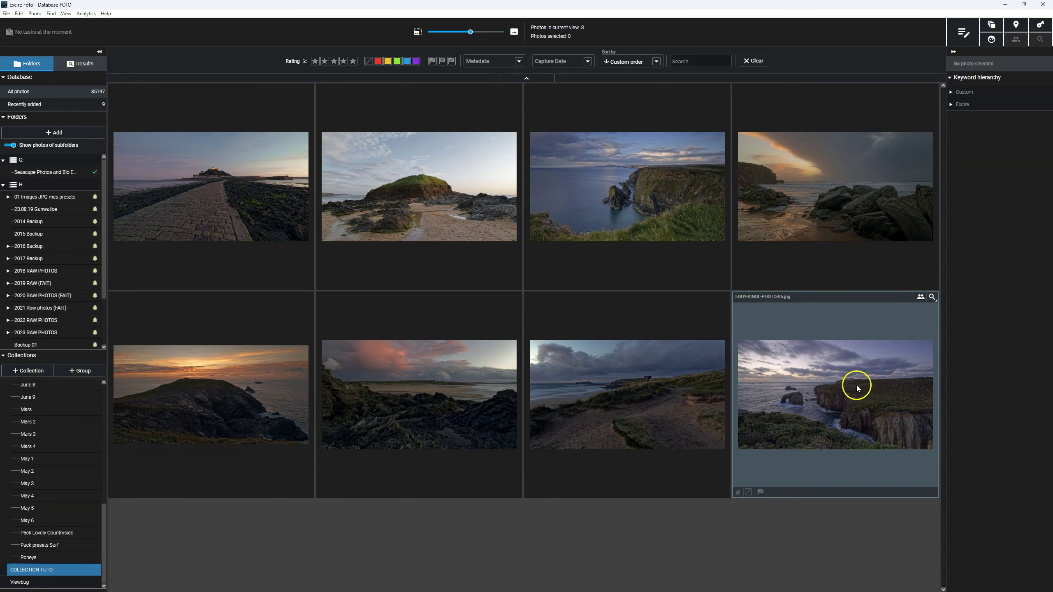
- Move the blue-sea cliff photo toward the end of the collection and the grassy beach rock photo to the last place
left_click_drag(622, 236, 744, 415)
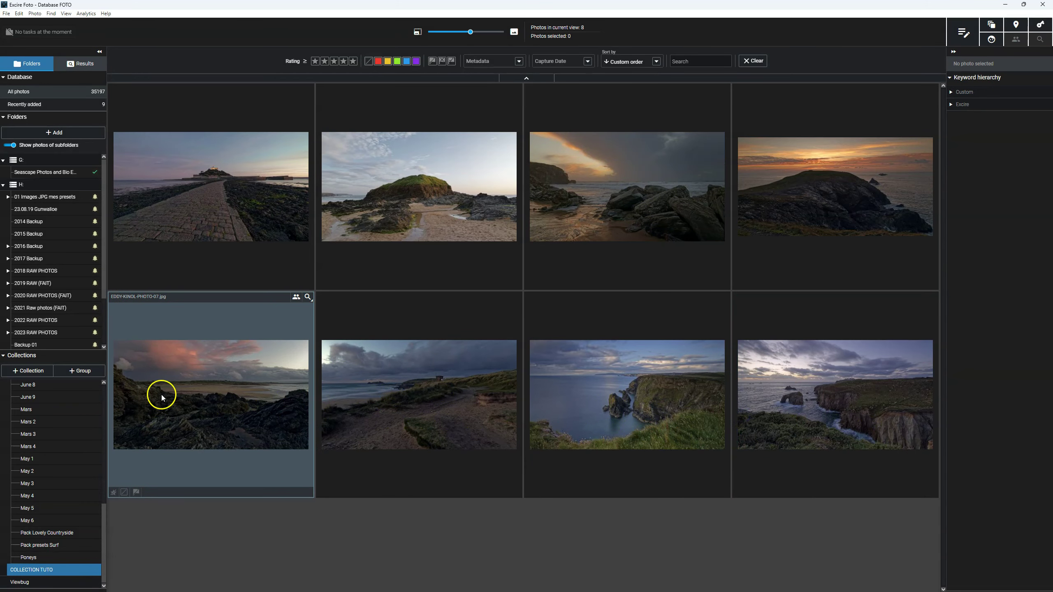
left_click_drag(423, 188, 746, 415)
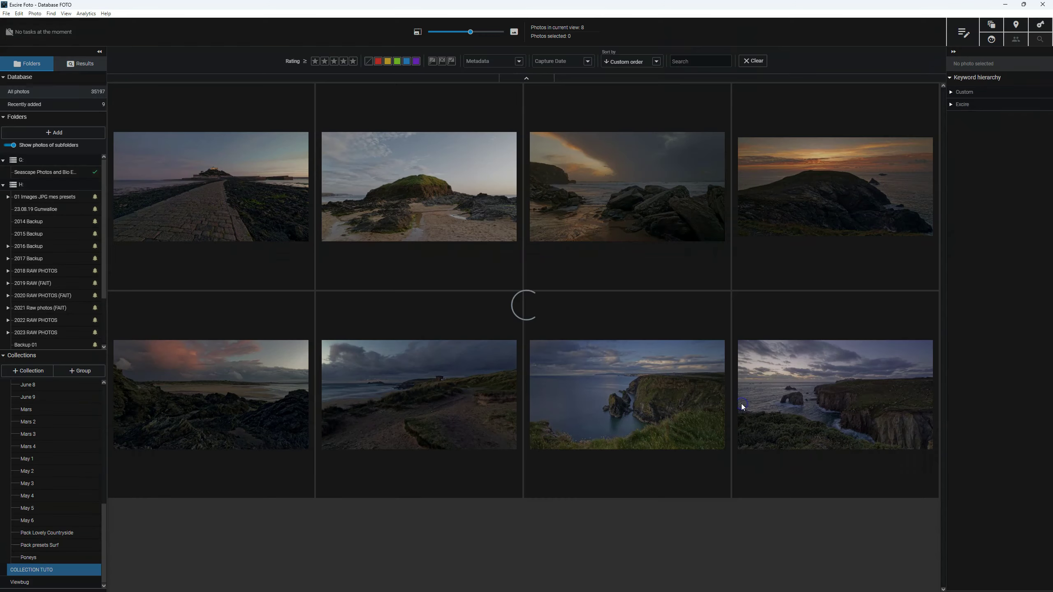
left_click(624, 423)
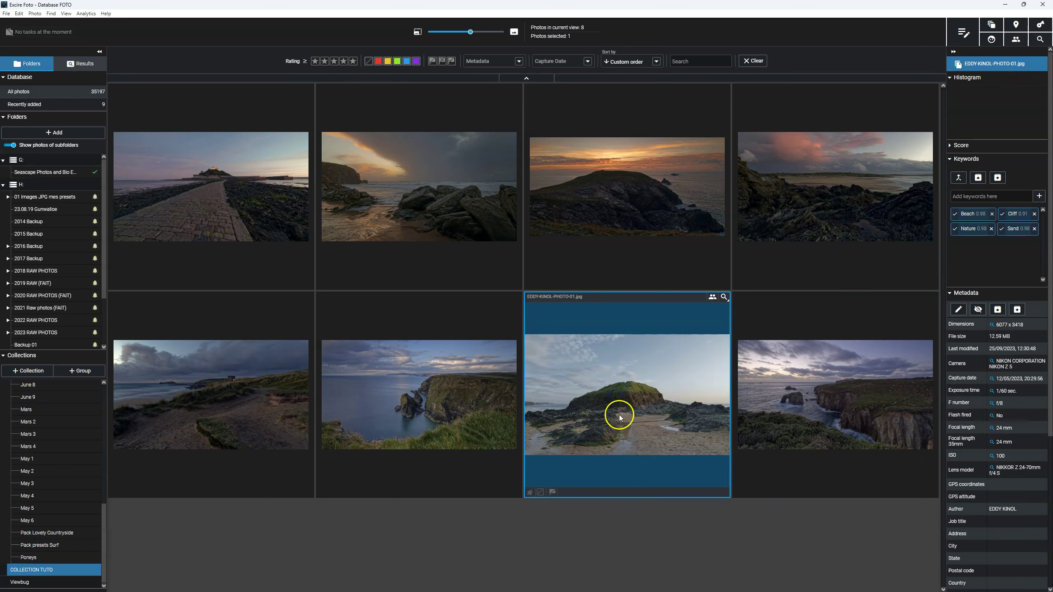
left_click_drag(952, 433, 927, 424)
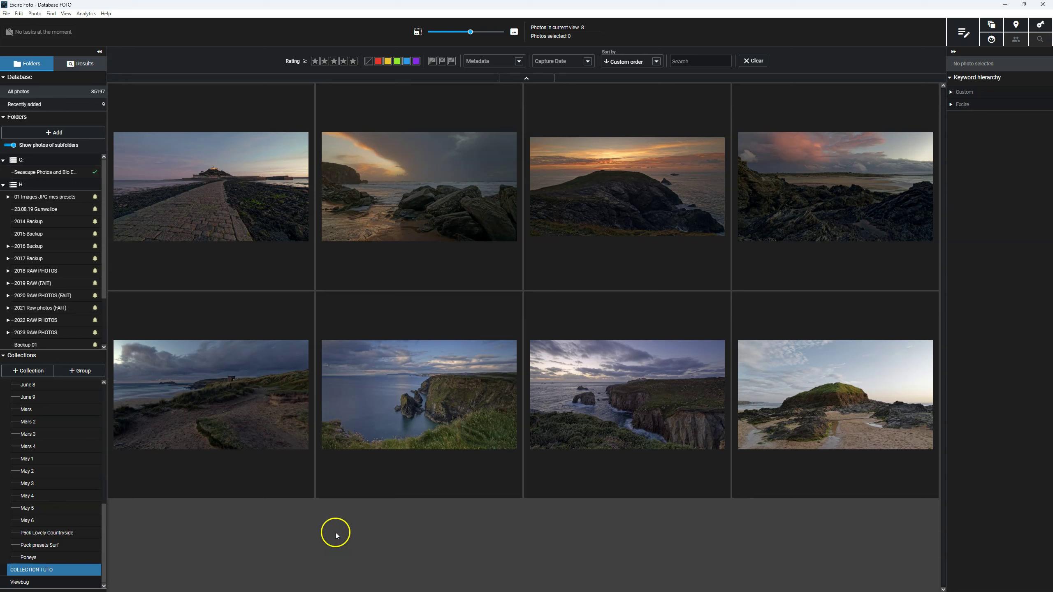
- Set the slideshow title of COLLECTION TUTO to MES PHOTOS
right_click(90, 571)
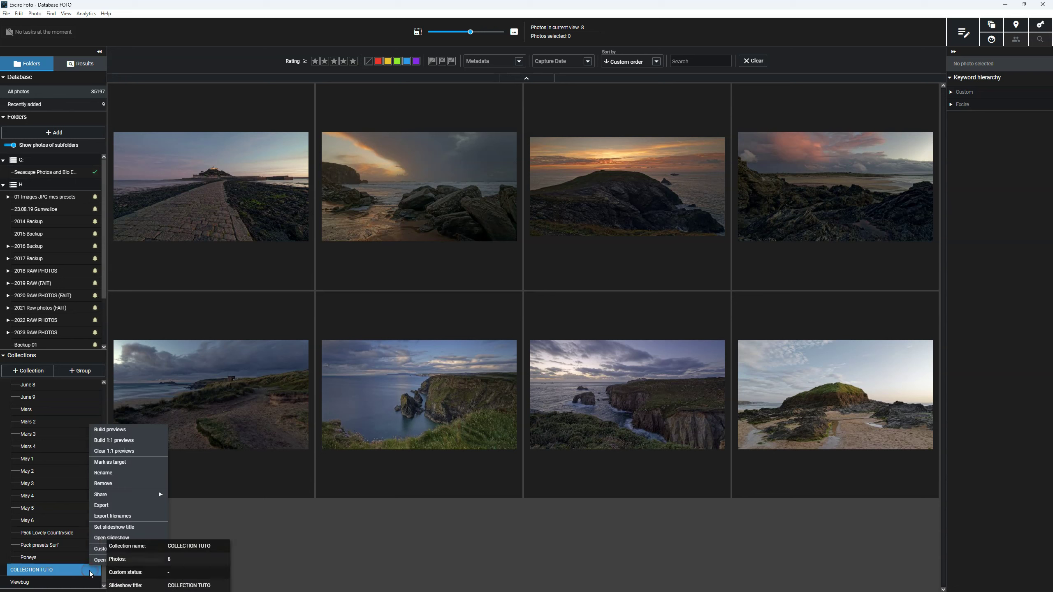
left_click(139, 528)
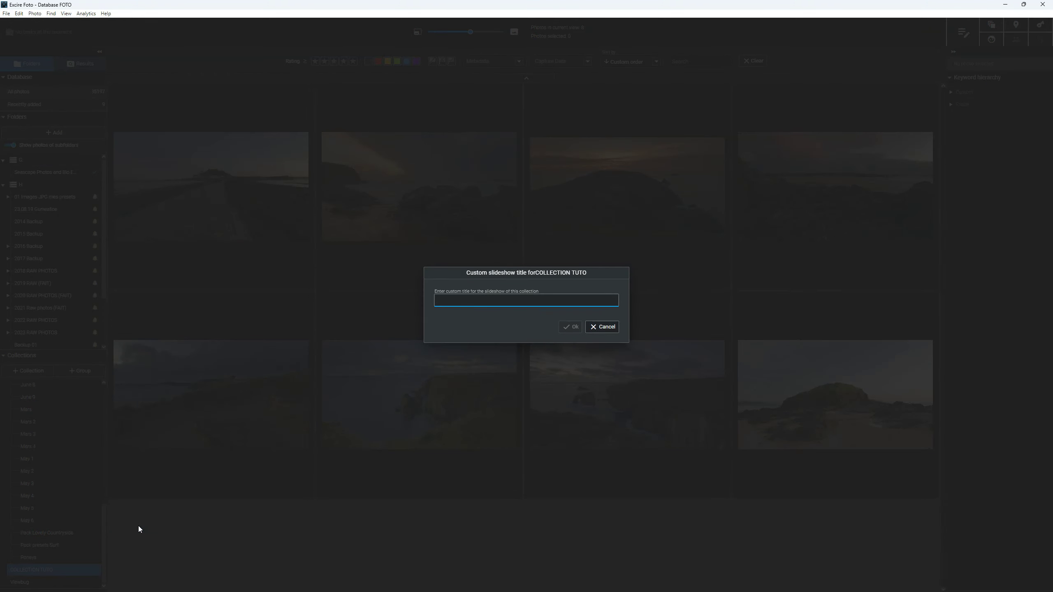
left_click(162, 524)
type("MES PHOTOS")
left_click(570, 327)
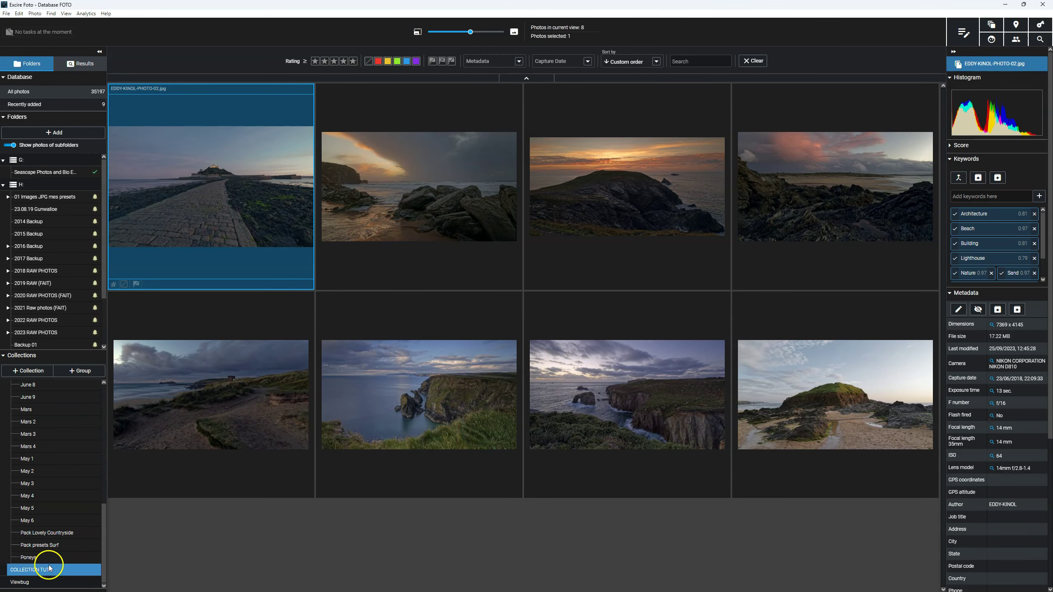
- Open the slideshow of COLLECTION TUTO and start playing it from the title screen
right_click(69, 575)
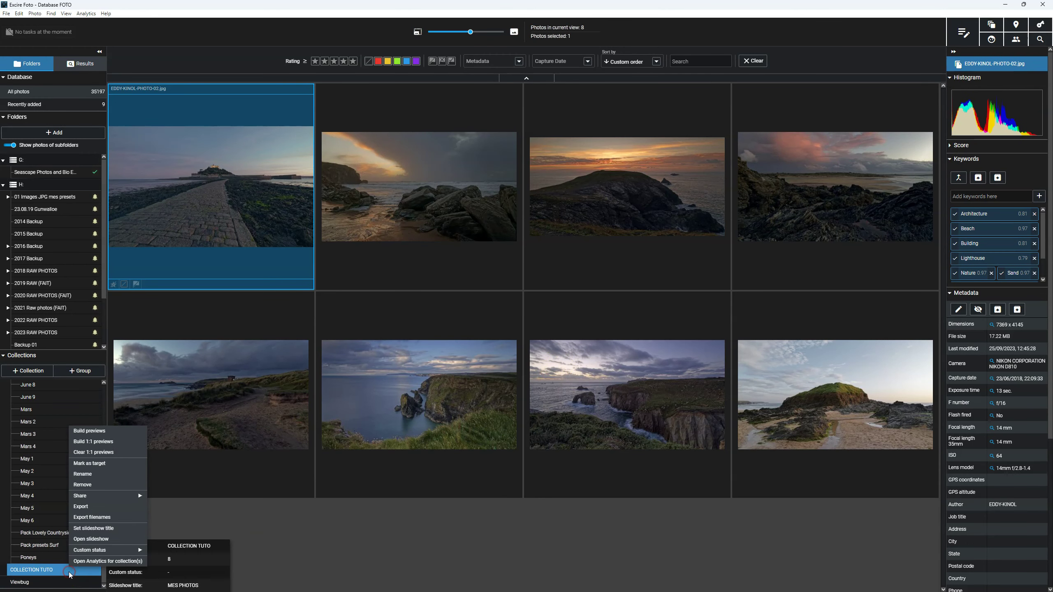
left_click(112, 539)
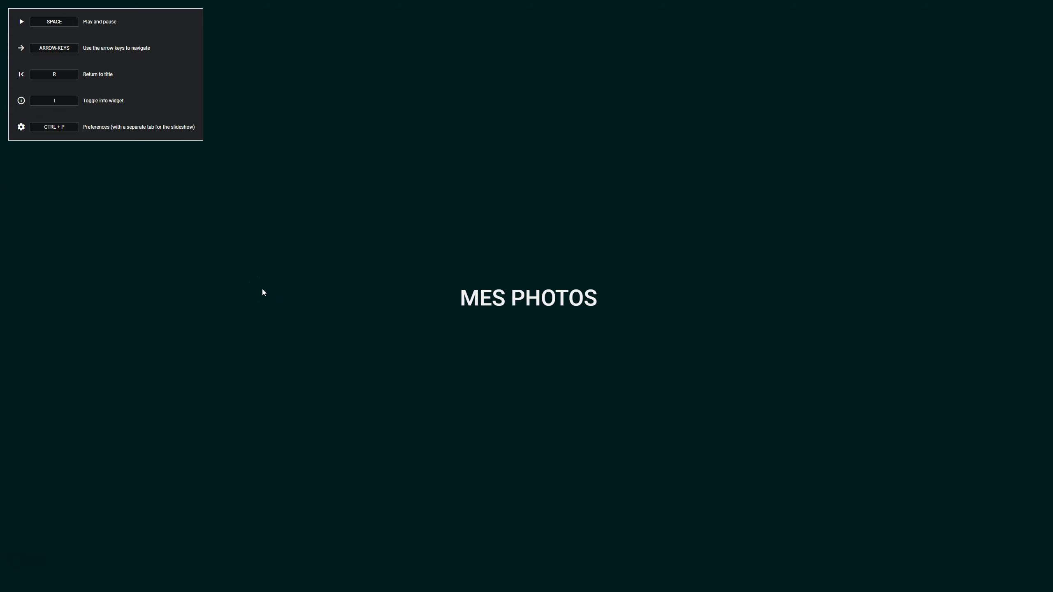
key("space")
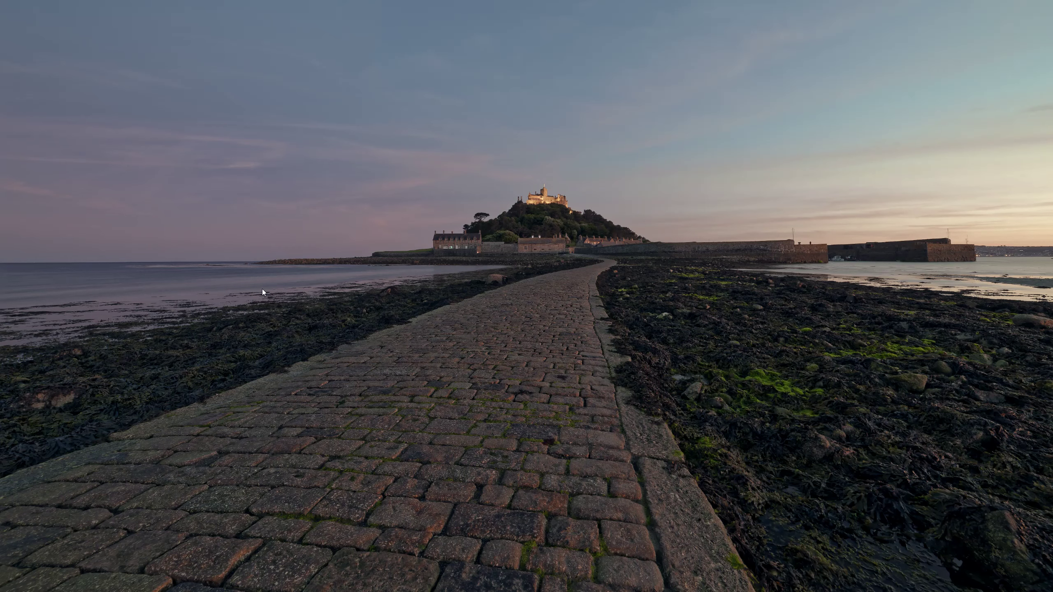